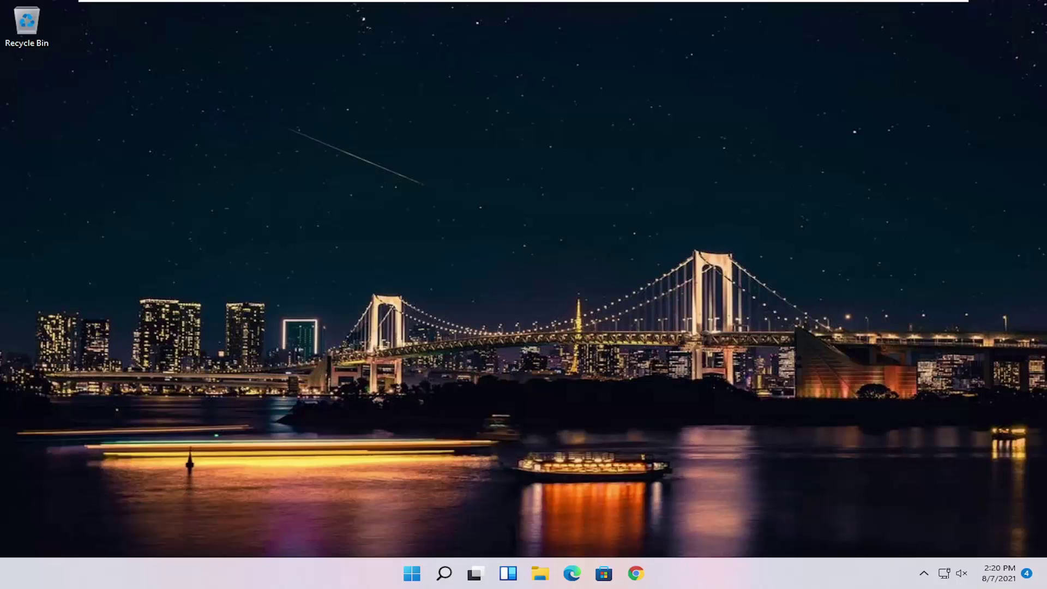
Step: Find Control Panel through Windows search, keep Large icons view, and go to Devices and Printers
{"action": "left_click", "coordinate": [440, 581]}
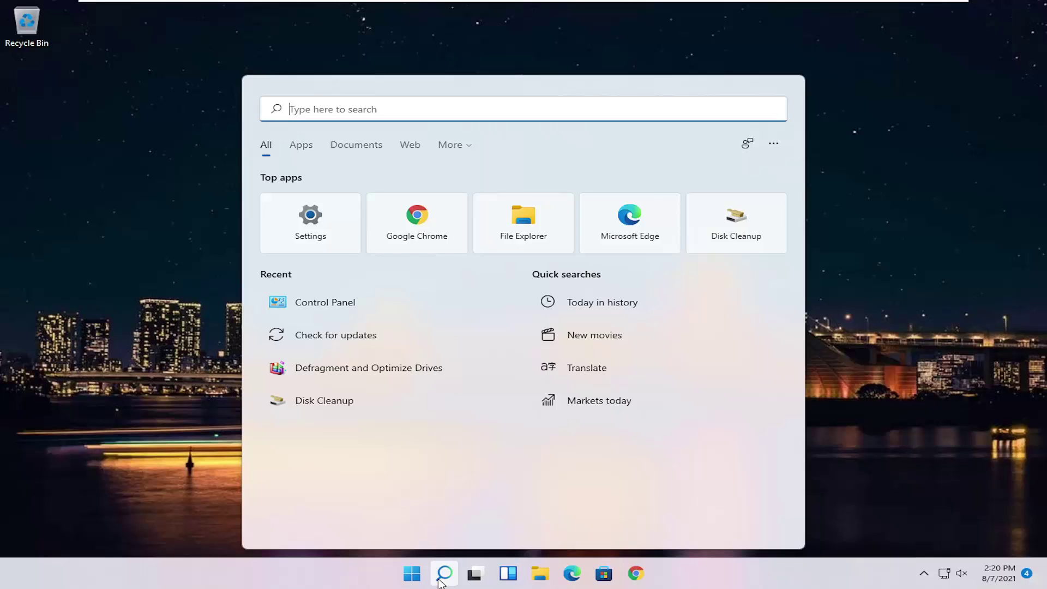
{"action": "type", "text": "control panel"}
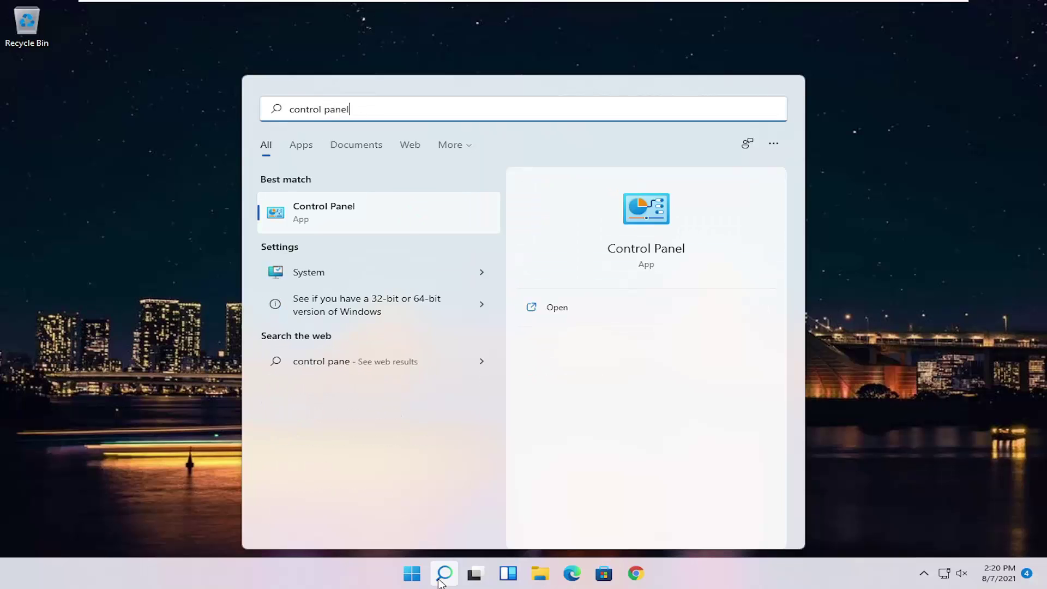
{"action": "left_click", "coordinate": [326, 214]}
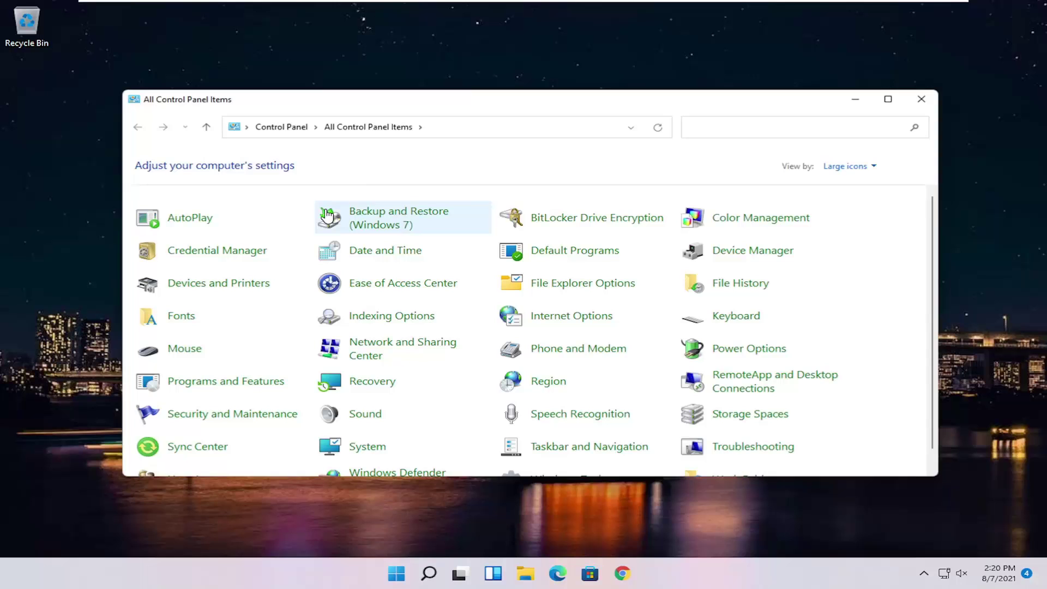
{"action": "left_click", "coordinate": [830, 169]}
{"action": "left_click", "coordinate": [843, 201]}
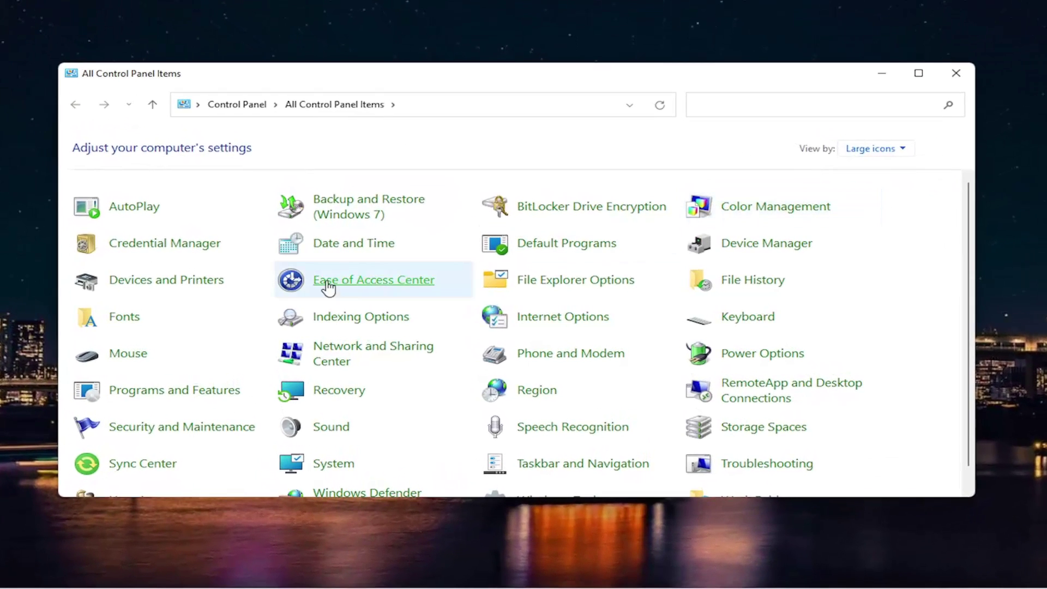
{"action": "left_click", "coordinate": [182, 288]}
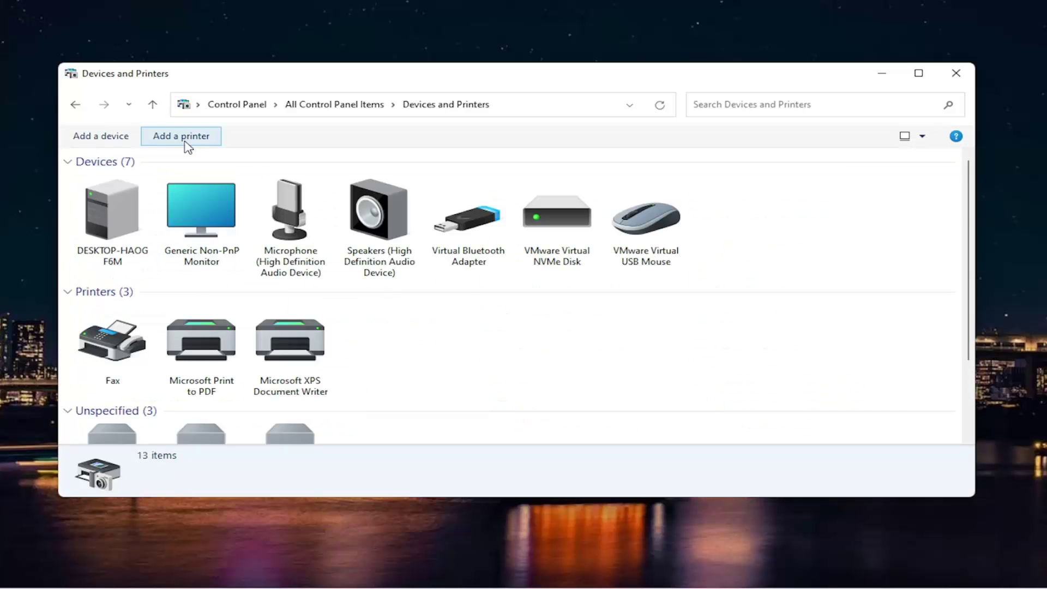
Step: Start 'Add a printer' and let the device scan finish with nothing found
{"action": "left_click", "coordinate": [191, 143]}
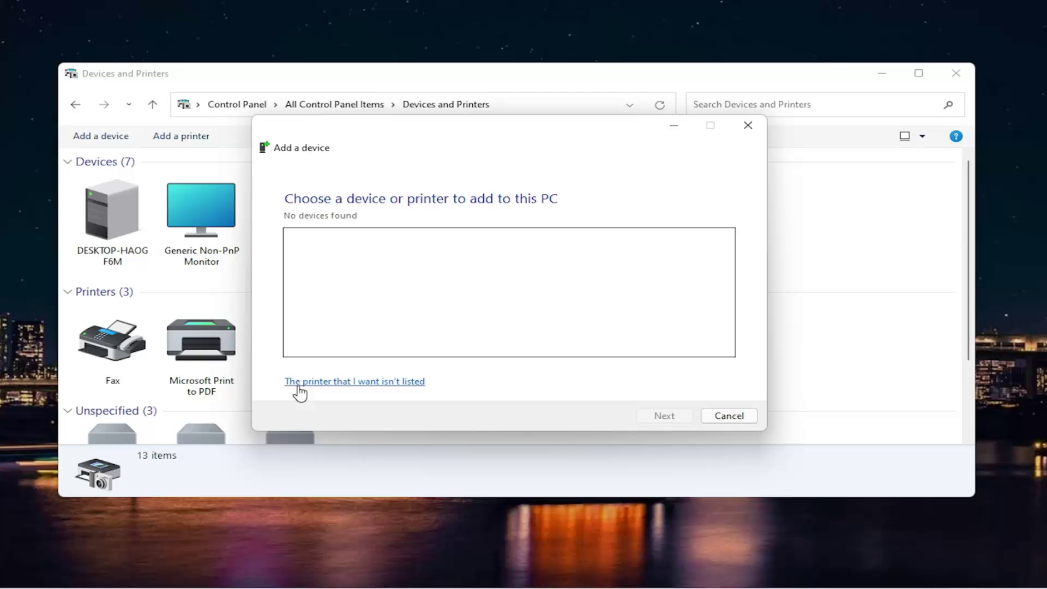
Step: Choose a local printer with manual settings, keeping LPT1: (Printer Port) as the existing port
{"action": "left_click", "coordinate": [397, 387]}
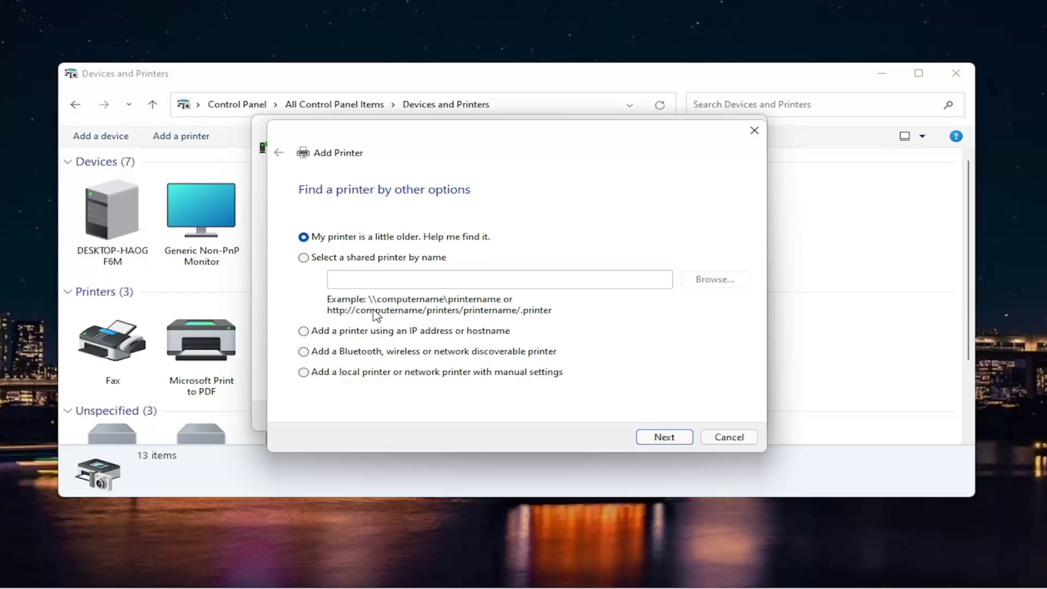
{"action": "left_click", "coordinate": [394, 354]}
{"action": "left_click", "coordinate": [303, 373]}
{"action": "left_click", "coordinate": [654, 438]}
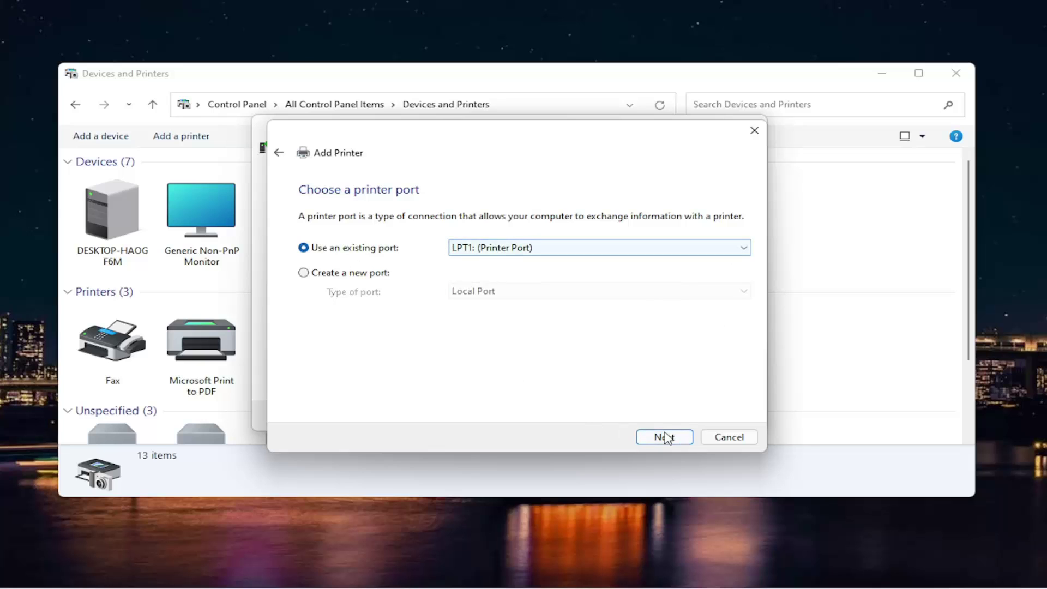
{"action": "left_click", "coordinate": [566, 250]}
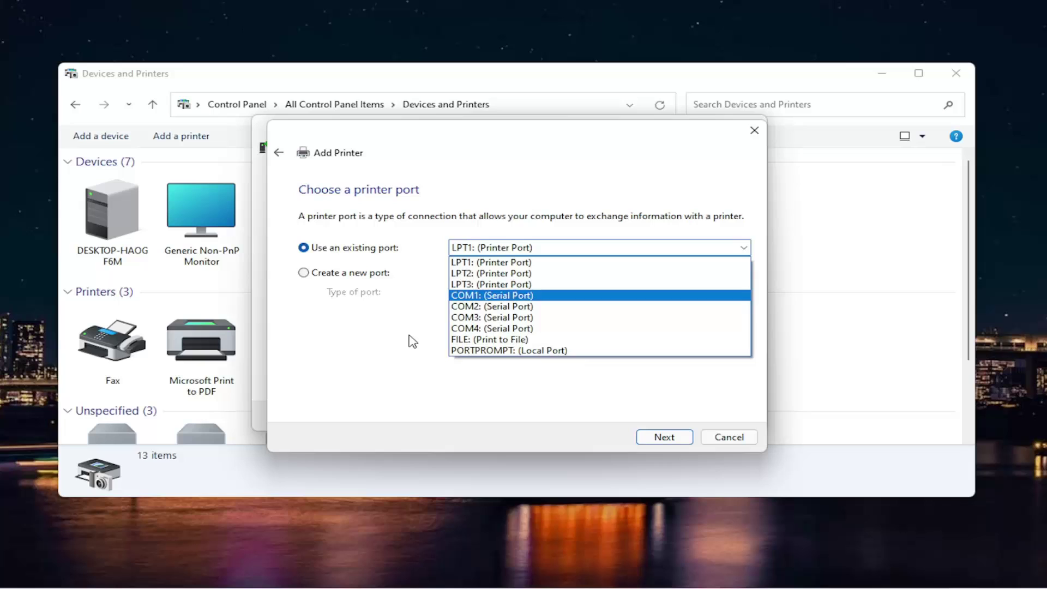
{"action": "left_click", "coordinate": [391, 351]}
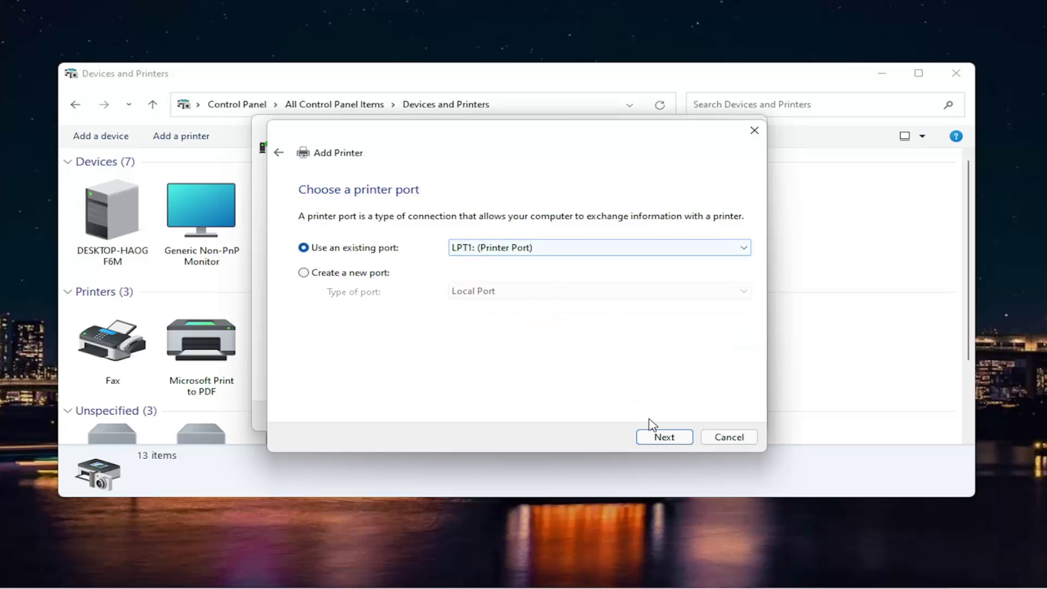
Step: Go to the driver step and load the fuller model list through Windows Update
{"action": "left_click", "coordinate": [660, 436]}
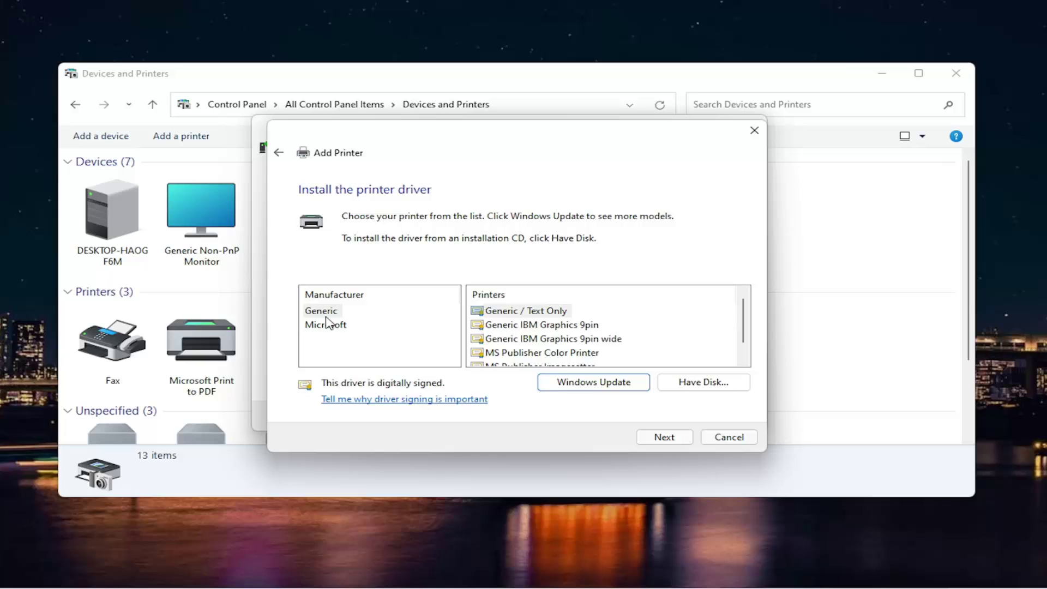
{"action": "scroll", "coordinate": [526, 341], "scroll_direction": "down", "scroll_amount": 1}
{"action": "scroll", "coordinate": [531, 340], "scroll_direction": "up", "scroll_amount": 1}
{"action": "left_click", "coordinate": [688, 389]}
{"action": "left_click", "coordinate": [574, 382]}
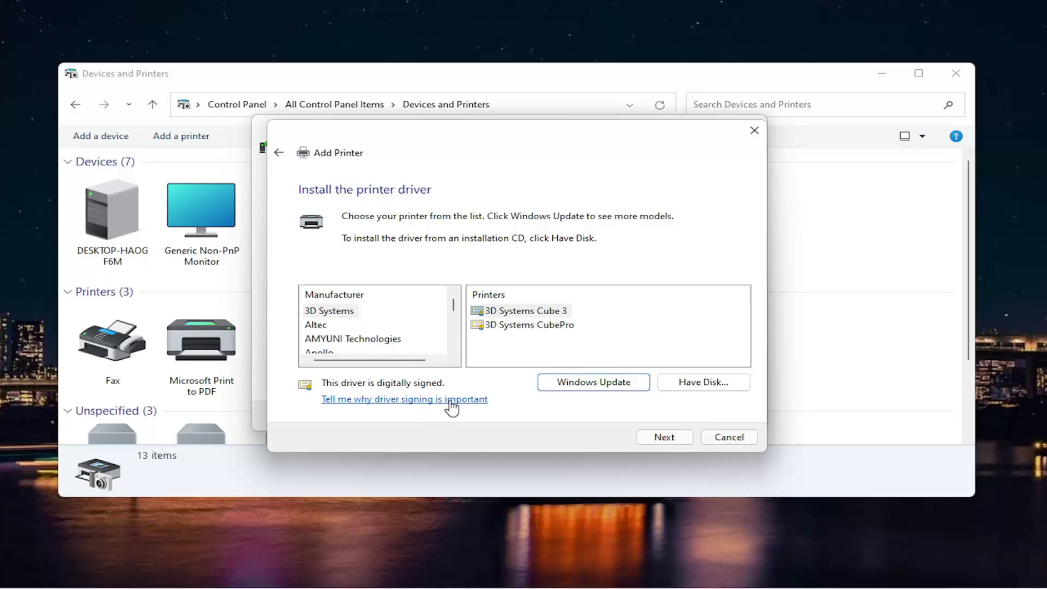
Step: Browse the Dell Inc. and Epson driver lists, briefly selecting the Epson AL-C2000
{"action": "scroll", "coordinate": [452, 311], "scroll_direction": "down", "scroll_amount": 3}
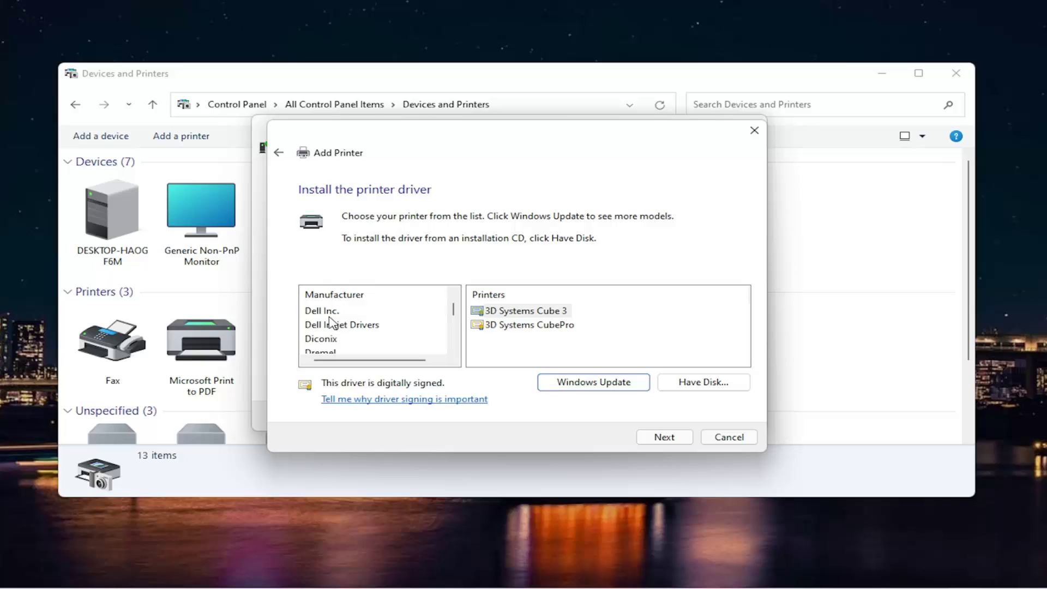
{"action": "left_click", "coordinate": [323, 311]}
{"action": "scroll", "coordinate": [319, 321], "scroll_direction": "down", "scroll_amount": 1}
{"action": "scroll", "coordinate": [319, 322], "scroll_direction": "down", "scroll_amount": 3}
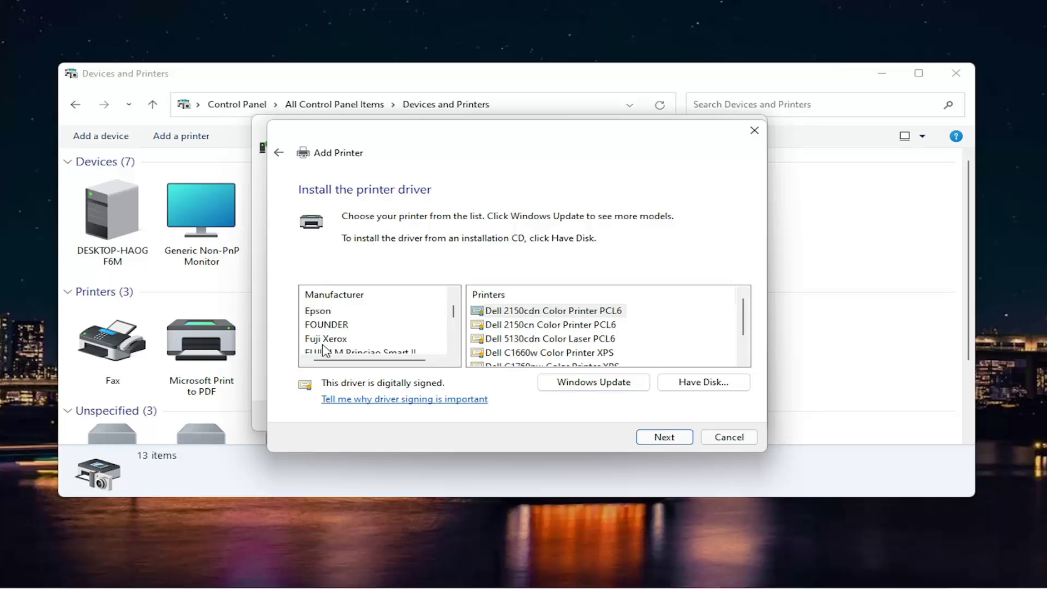
{"action": "scroll", "coordinate": [327, 338], "scroll_direction": "up", "scroll_amount": 1}
{"action": "left_click", "coordinate": [326, 312]}
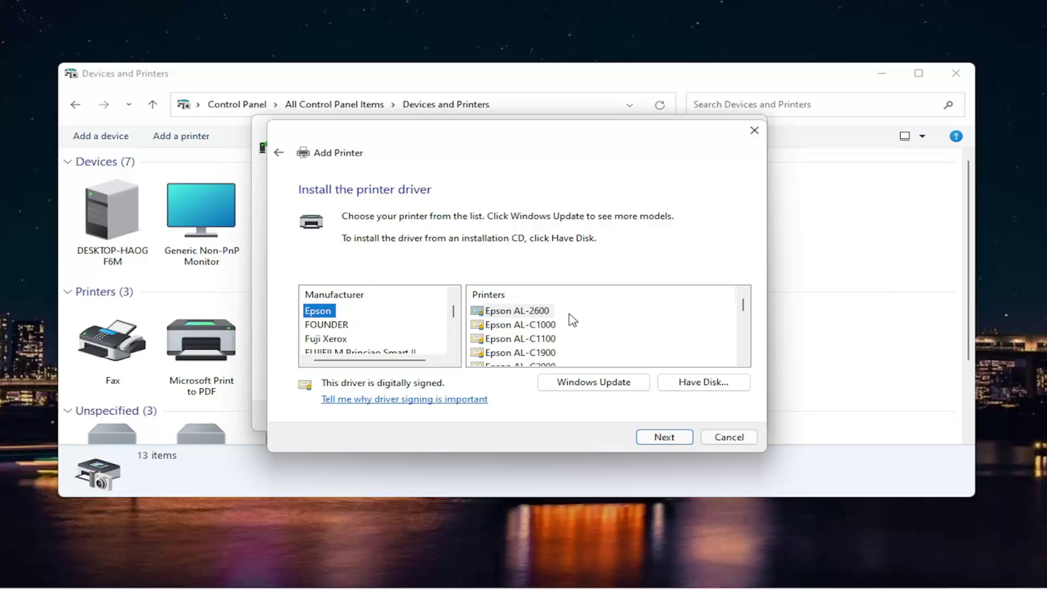
{"action": "scroll", "coordinate": [554, 314], "scroll_direction": "down", "scroll_amount": 1}
{"action": "left_click", "coordinate": [523, 326]}
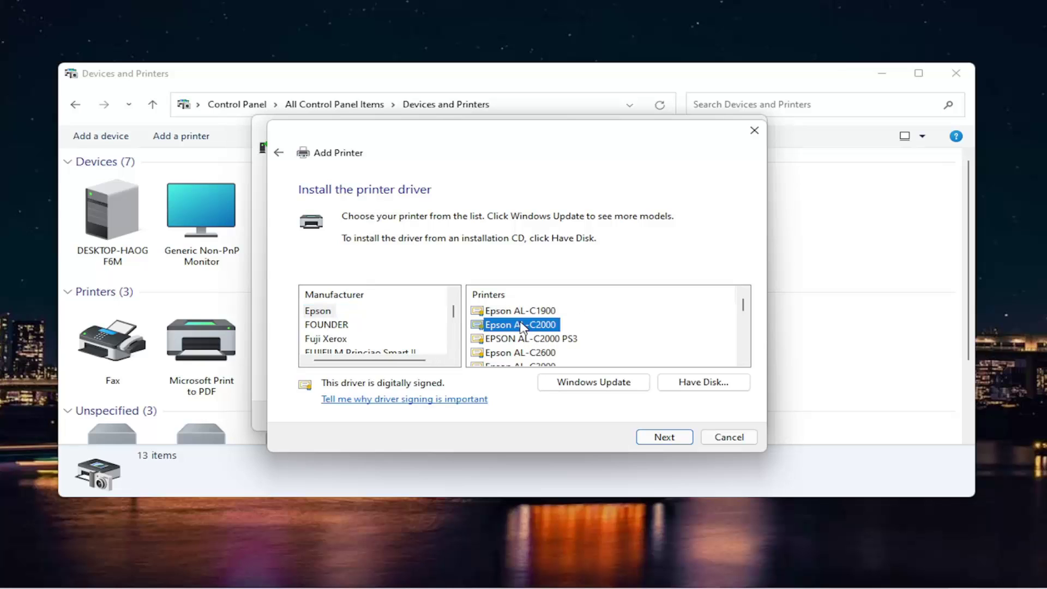
Step: Select Brother's Color Leg Type1 Class Driver and continue to the printer naming step
{"action": "scroll", "coordinate": [665, 306], "scroll_direction": "up", "scroll_amount": 1}
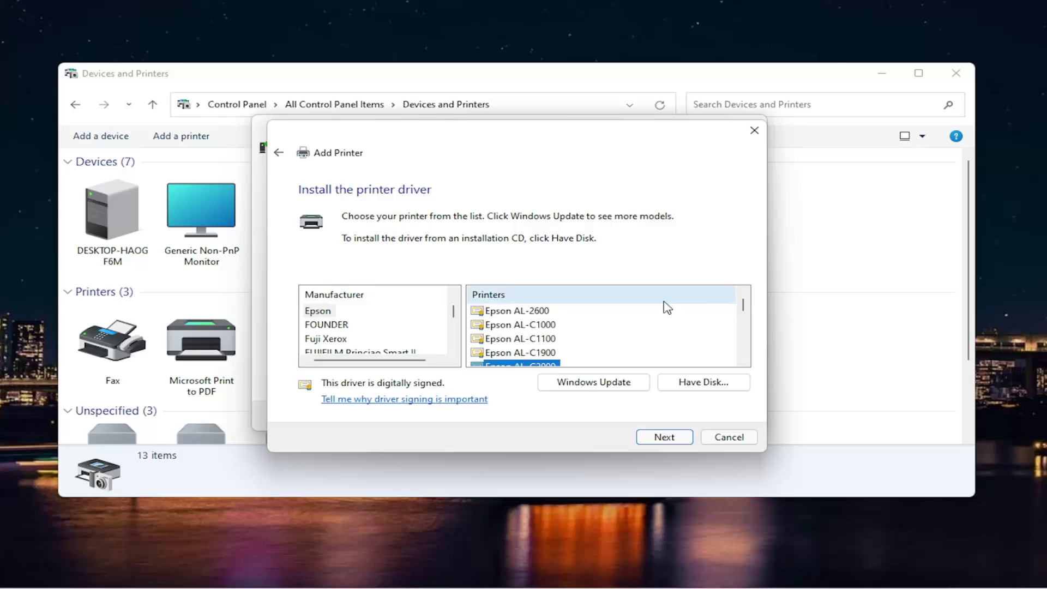
{"action": "scroll", "coordinate": [709, 304], "scroll_direction": "down", "scroll_amount": 1}
{"action": "mouse_move", "coordinate": [744, 303]}
{"action": "left_mouse_down"}
{"action": "mouse_move", "coordinate": [743, 331]}
{"action": "mouse_move", "coordinate": [746, 295]}
{"action": "left_mouse_up"}
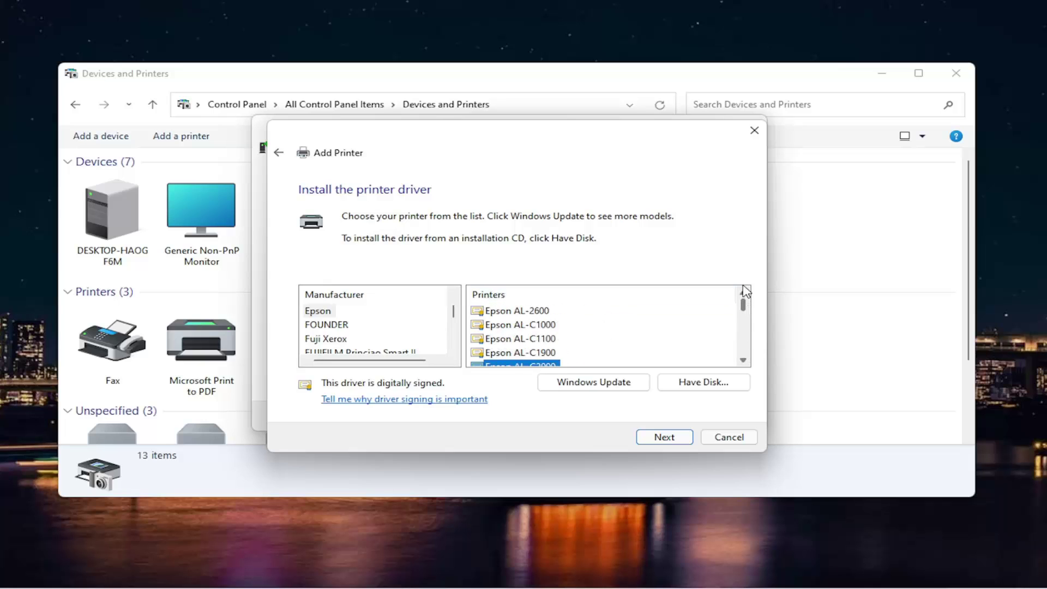
{"action": "left_click_drag", "start_coordinate": [453, 313], "coordinate": [456, 345]}
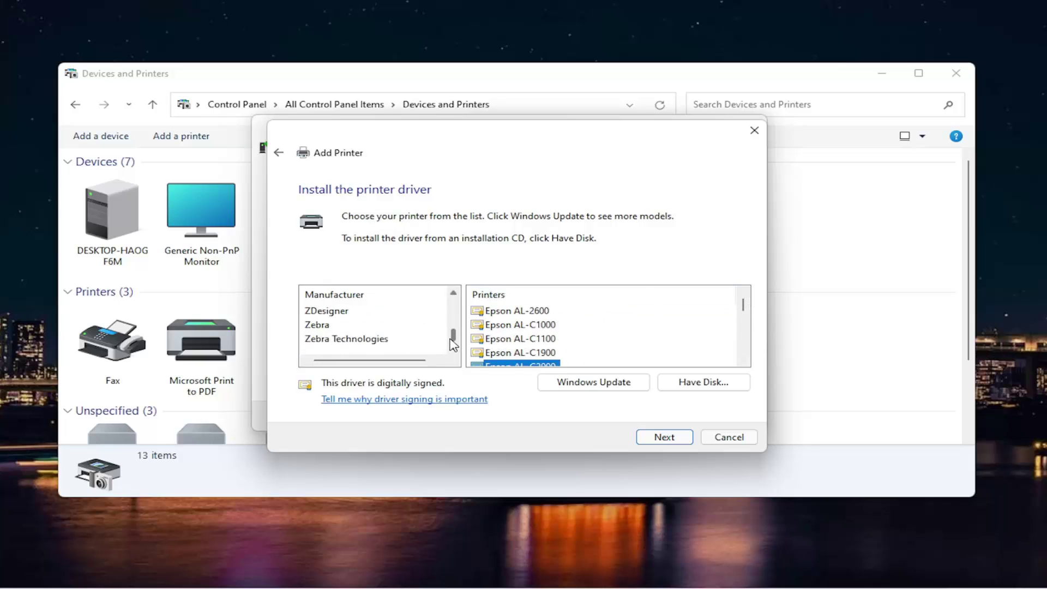
{"action": "scroll", "coordinate": [339, 336], "scroll_direction": "up", "scroll_amount": 15}
{"action": "scroll", "coordinate": [330, 325], "scroll_direction": "down", "scroll_amount": 1}
{"action": "scroll", "coordinate": [331, 326], "scroll_direction": "down", "scroll_amount": 1}
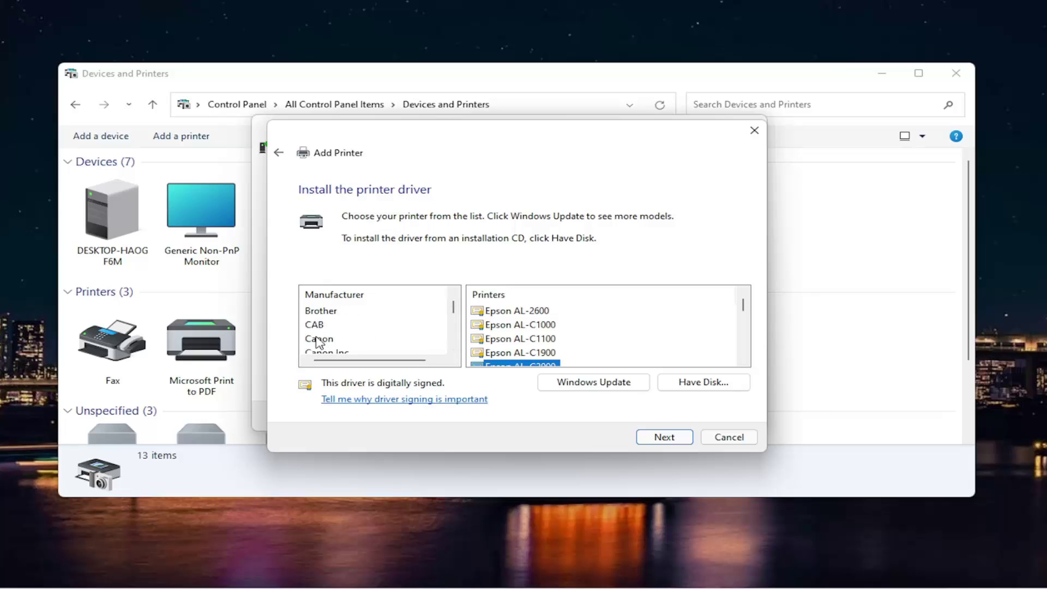
{"action": "left_click", "coordinate": [320, 310]}
{"action": "scroll", "coordinate": [637, 339], "scroll_direction": "down", "scroll_amount": 2}
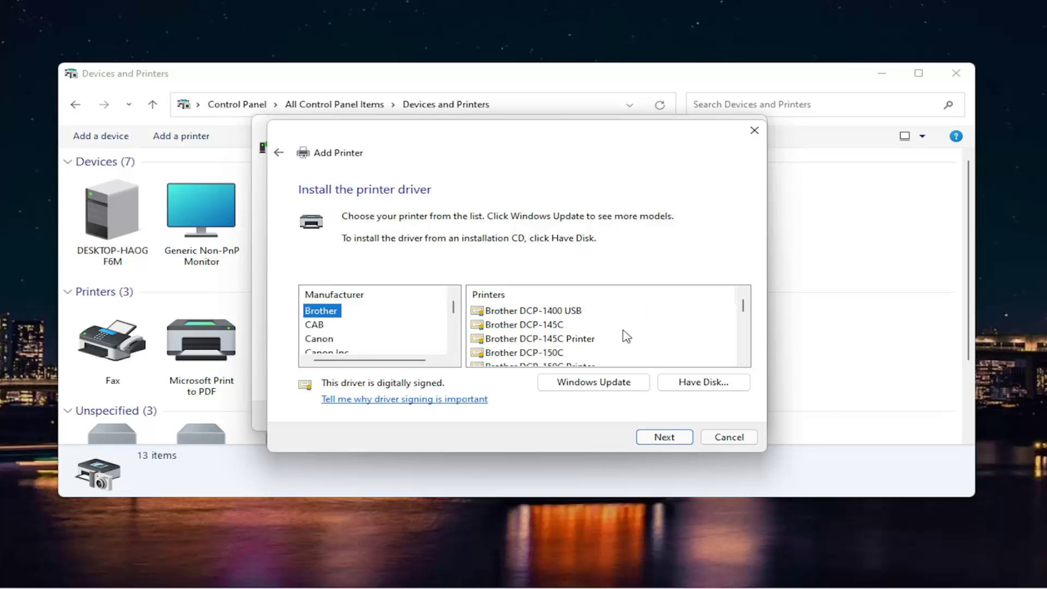
{"action": "left_click", "coordinate": [663, 437]}
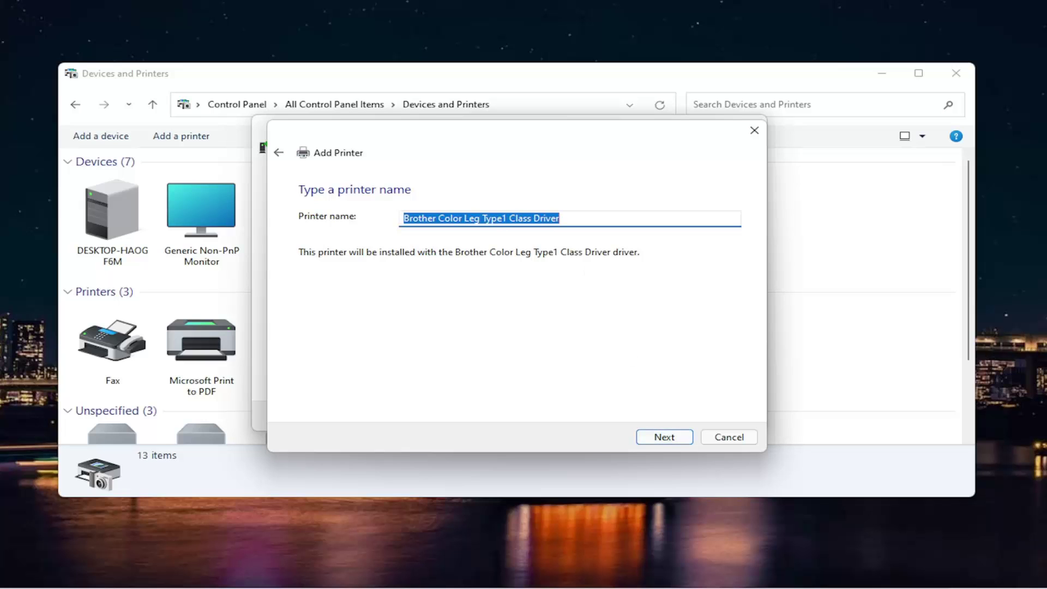
Step: Keep the default name 'Brother Color Leg Type1 Class Driver' and approve the administrator prompt to install
{"action": "left_click", "coordinate": [670, 436]}
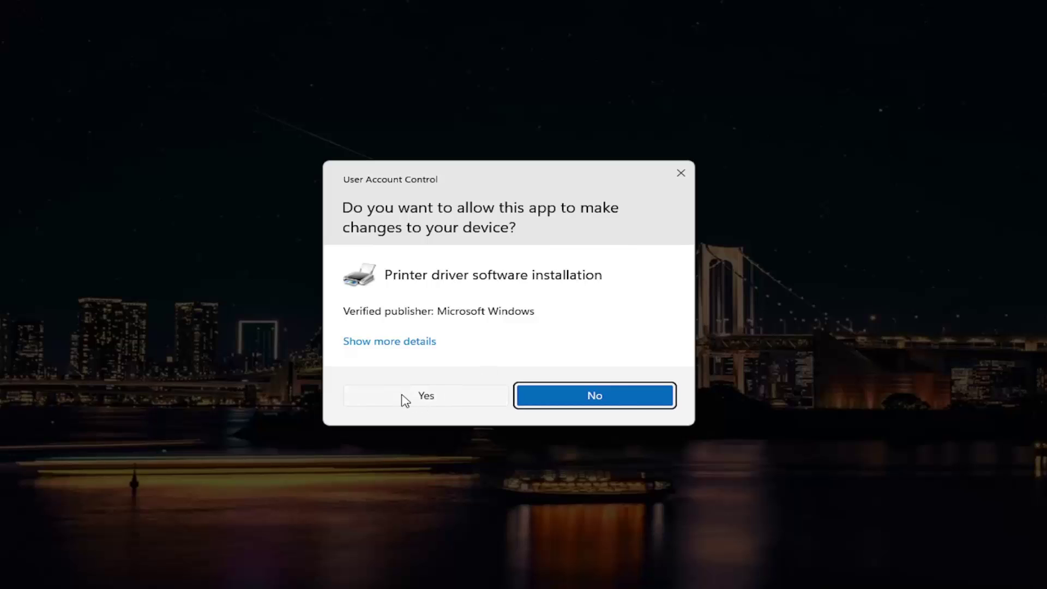
{"action": "left_click", "coordinate": [447, 398]}
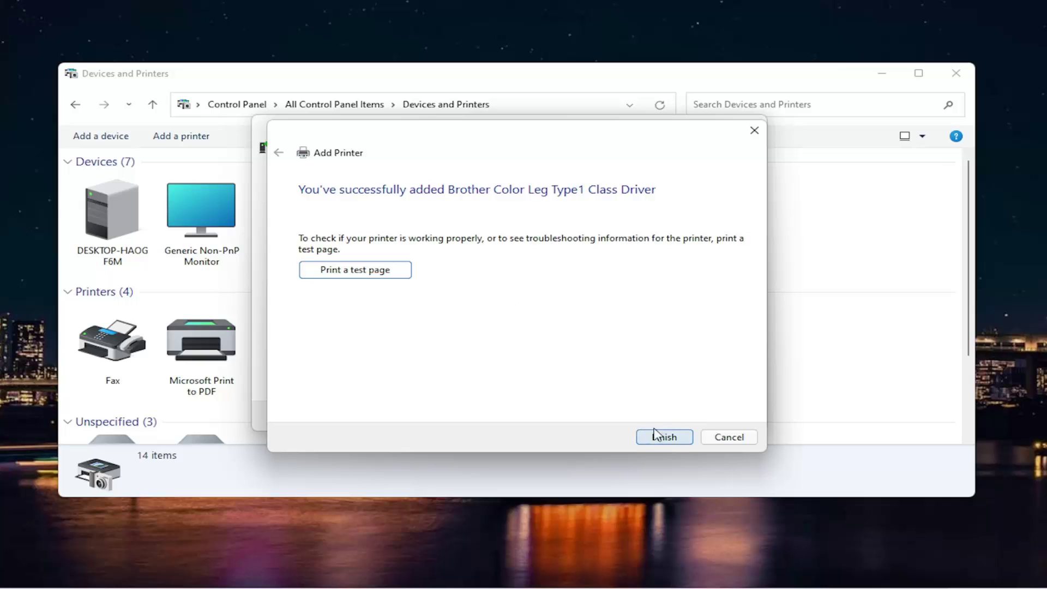
Step: Close the Add Printer wizard to see the Brother printer among four printers
{"action": "left_click", "coordinate": [730, 438]}
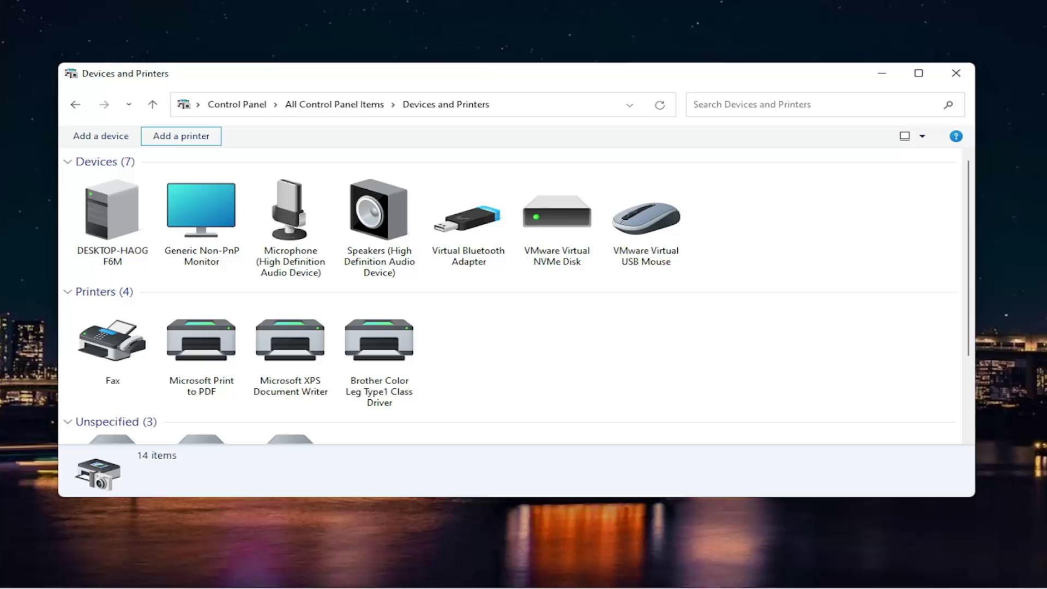